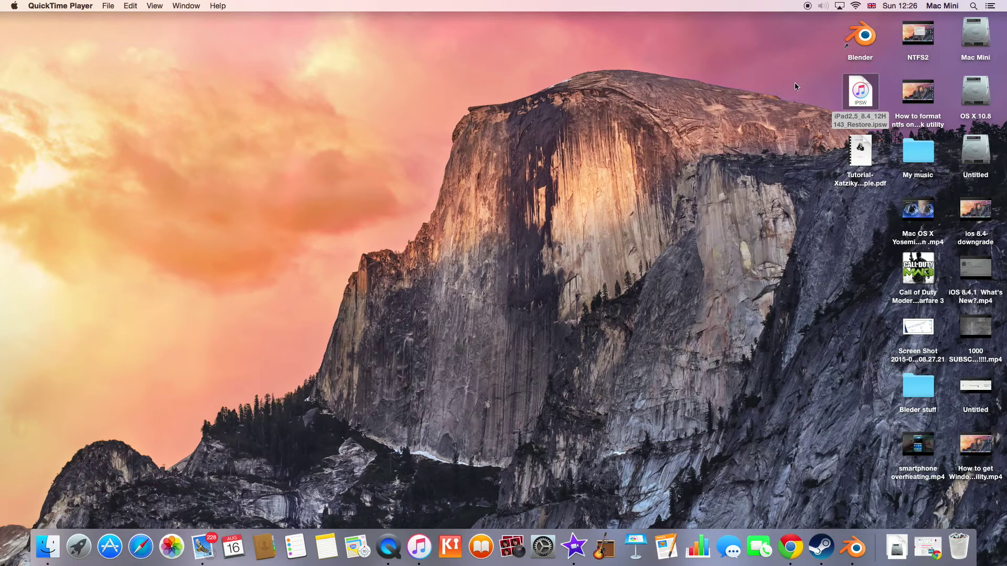
pyautogui.click(810, 88)
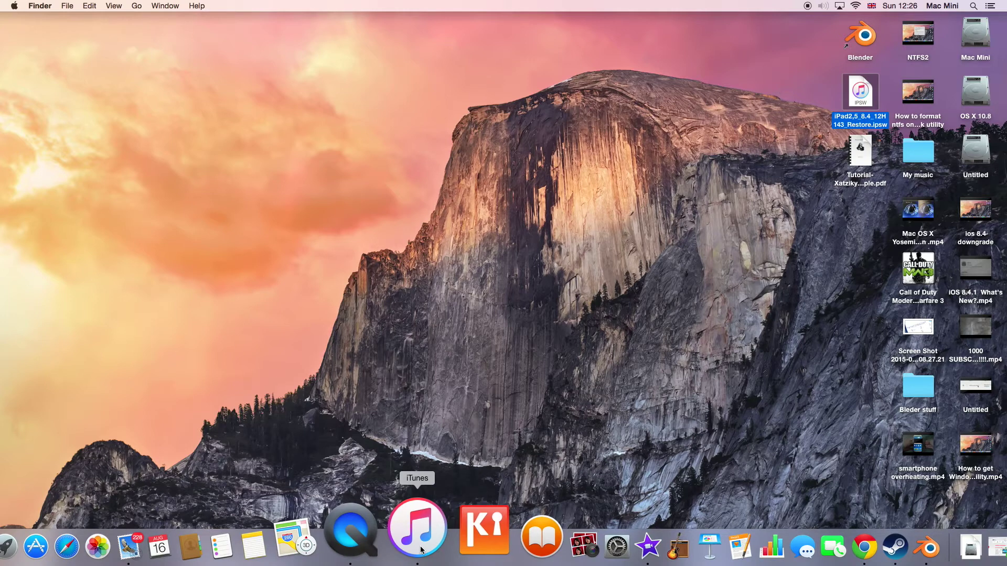
pyautogui.click(807, 88)
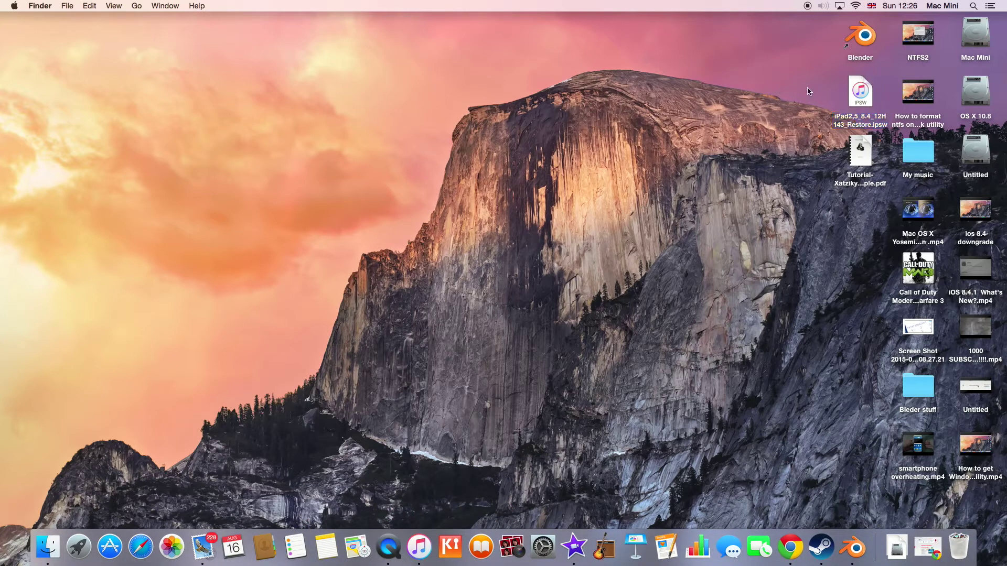
pyautogui.moveTo(808, 87); pyautogui.dragTo(828, 111)
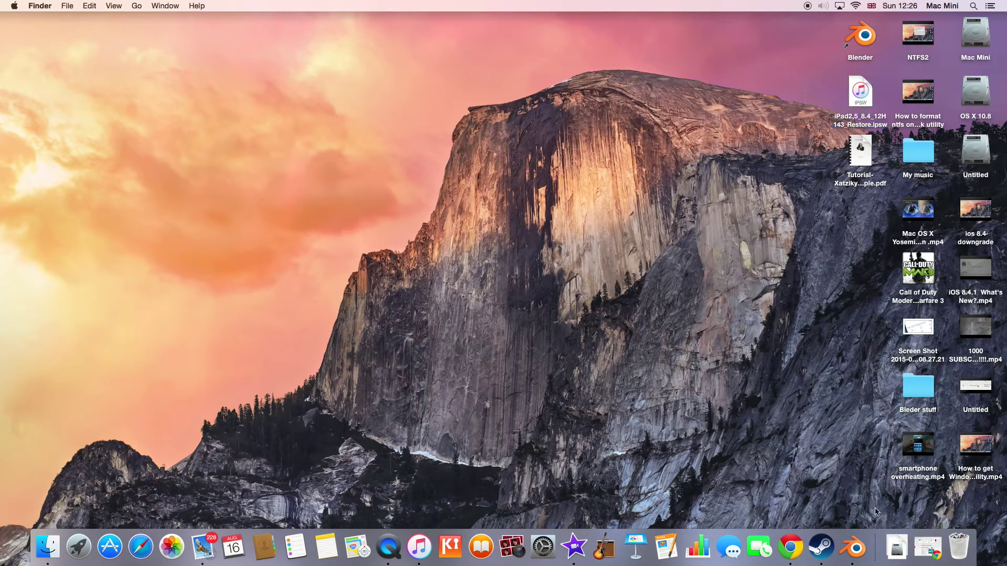
pyautogui.click(794, 542)
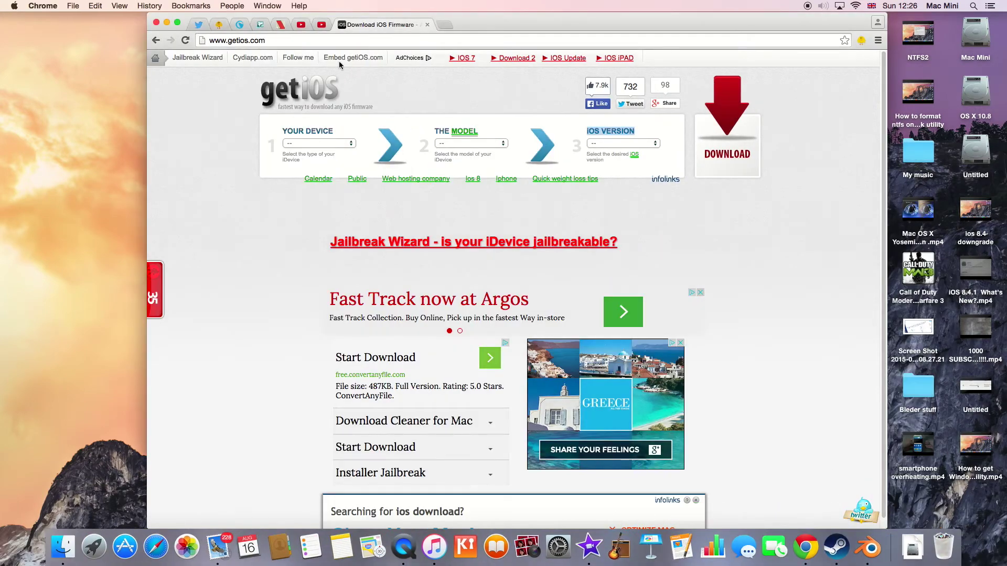
pyautogui.click(336, 40)
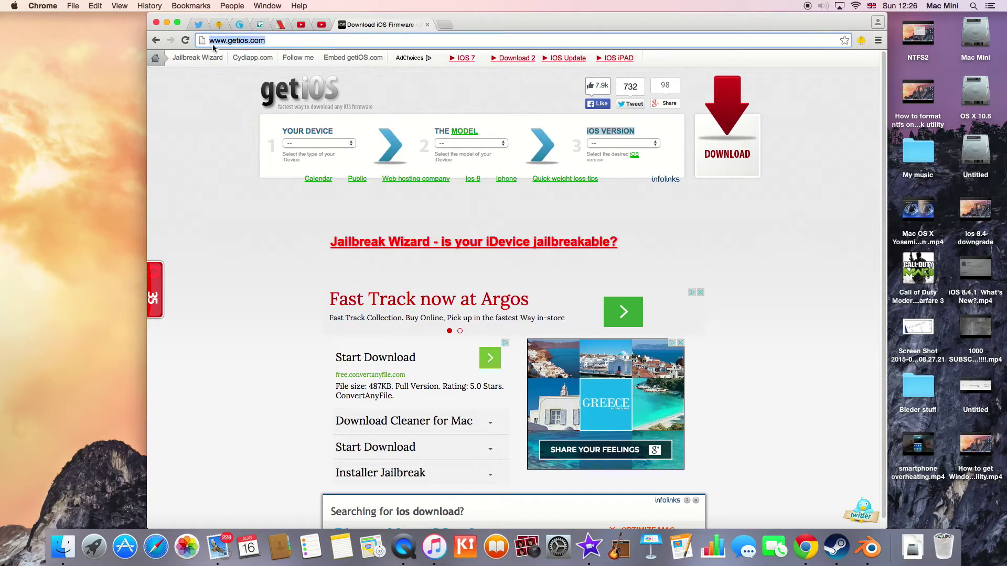
pyautogui.click(281, 43)
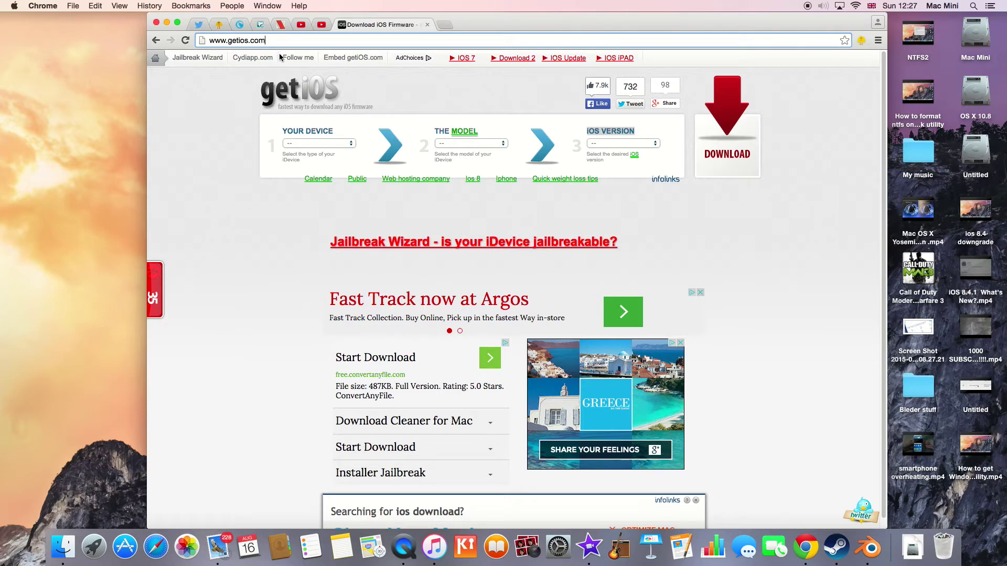
pyautogui.moveTo(282, 131); pyautogui.dragTo(334, 132)
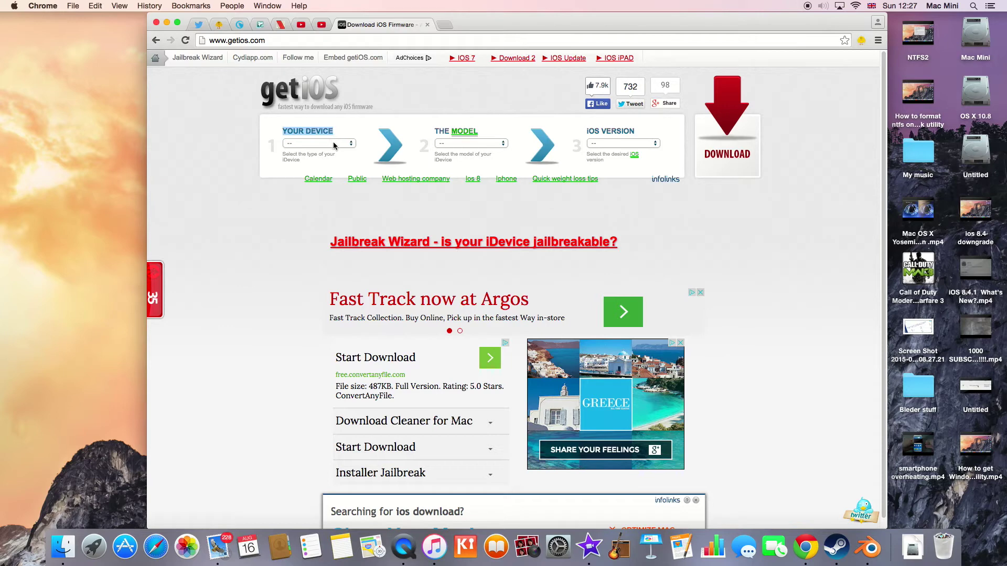
pyautogui.click(333, 142)
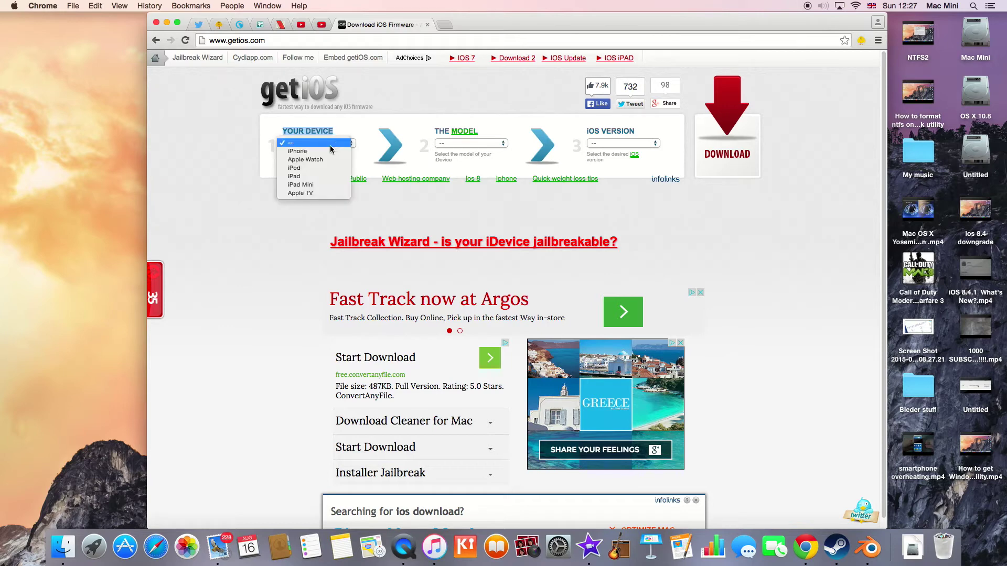
pyautogui.click(315, 184)
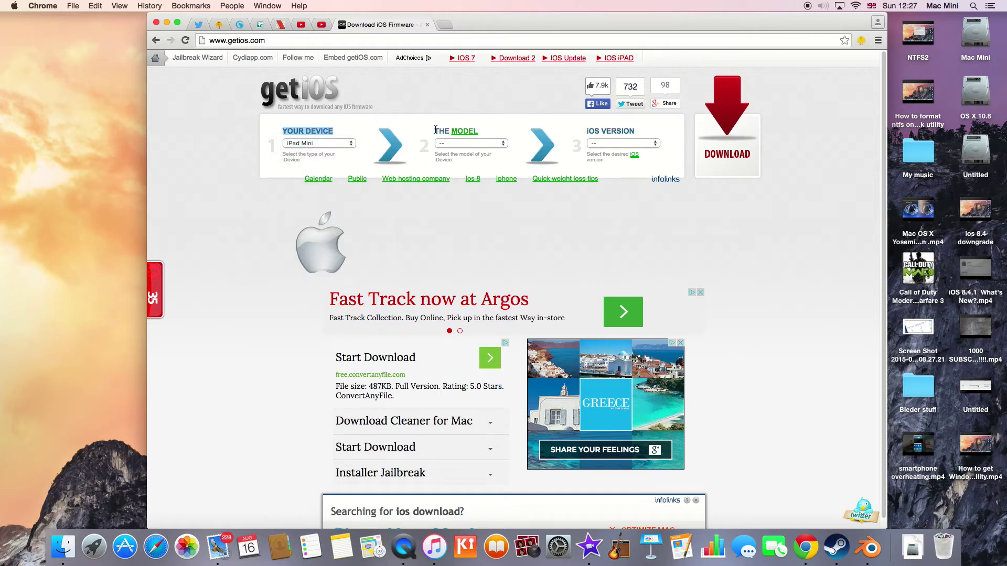
# Set the model to 1st gen. WiFi and the iOS version to 8.4.0 for the firmware download.
pyautogui.moveTo(435, 130); pyautogui.dragTo(488, 130)
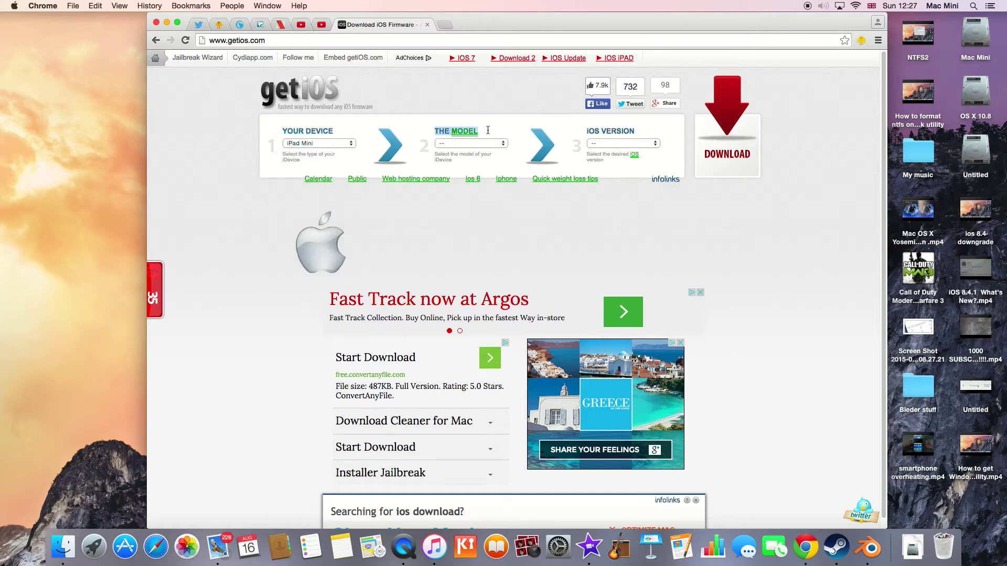
pyautogui.click(448, 141)
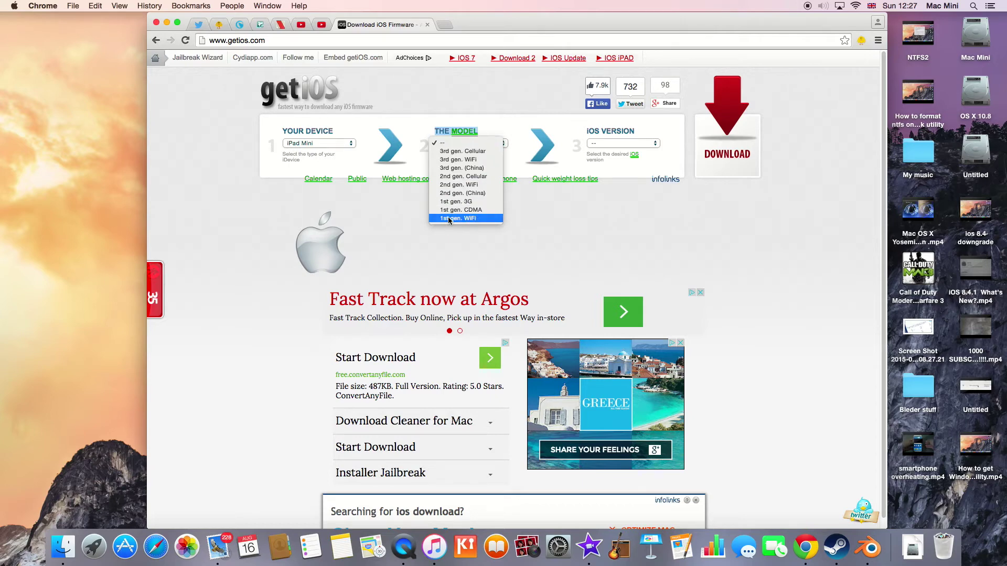
pyautogui.click(474, 220)
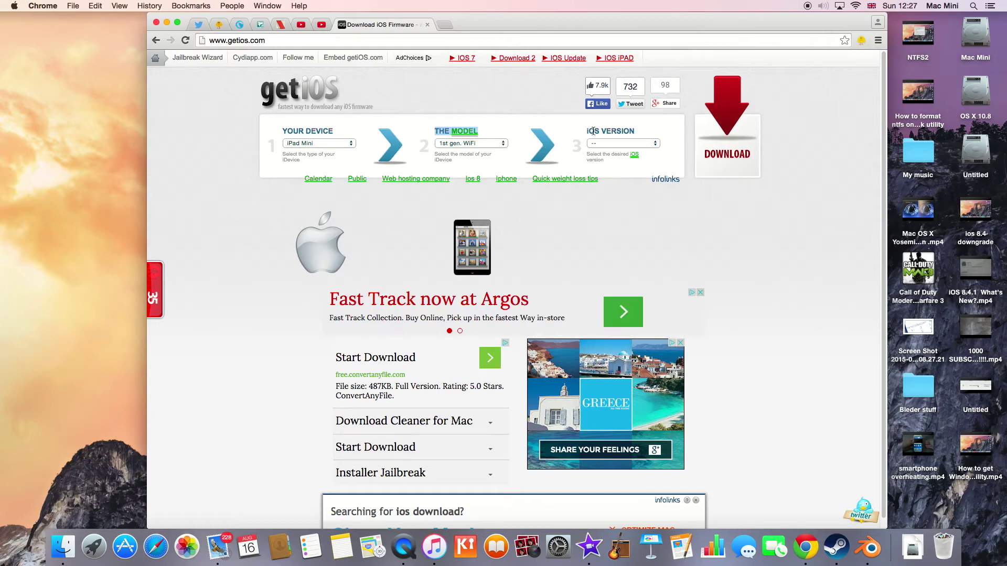
pyautogui.moveTo(587, 132); pyautogui.dragTo(635, 132)
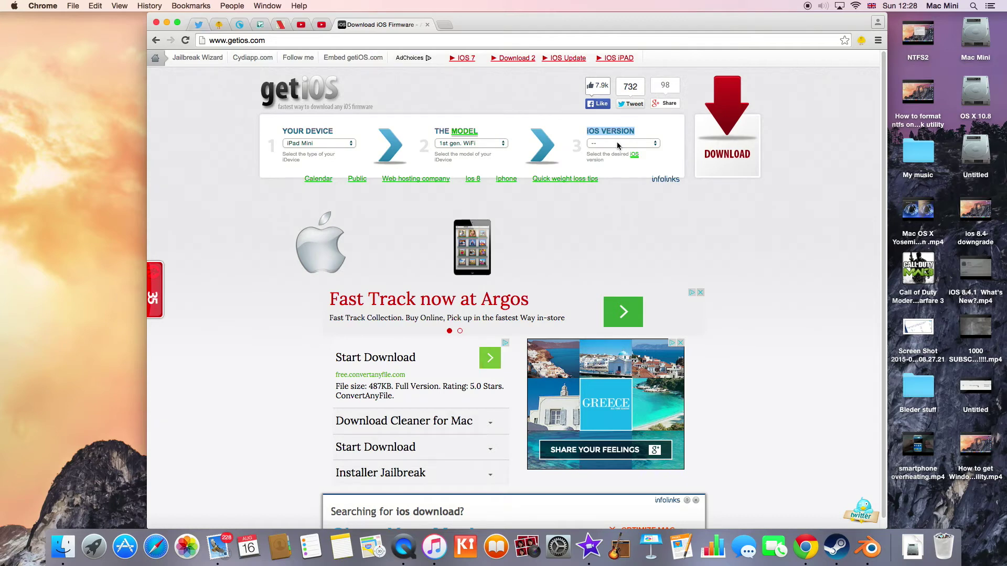
pyautogui.click(618, 144)
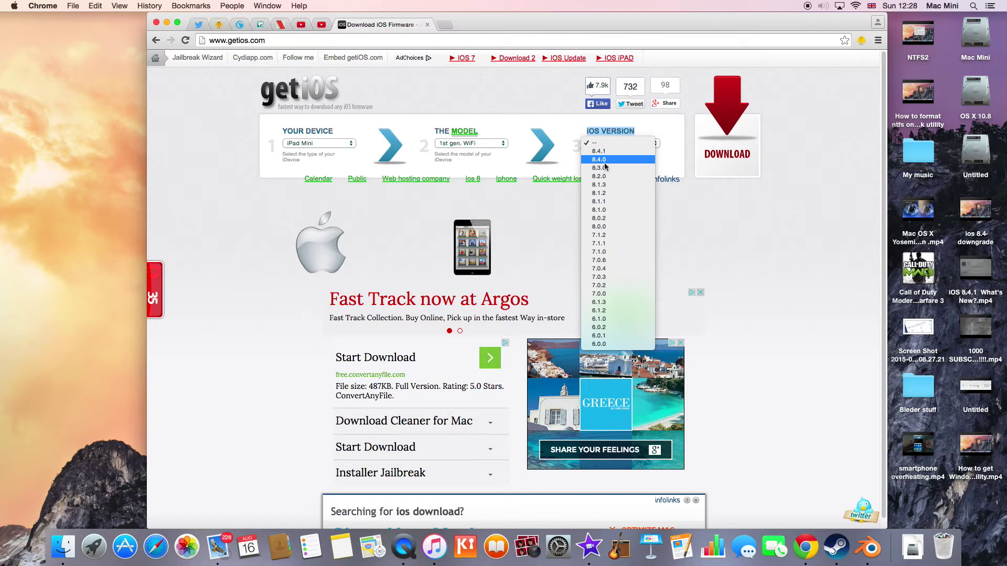
pyautogui.click(604, 160)
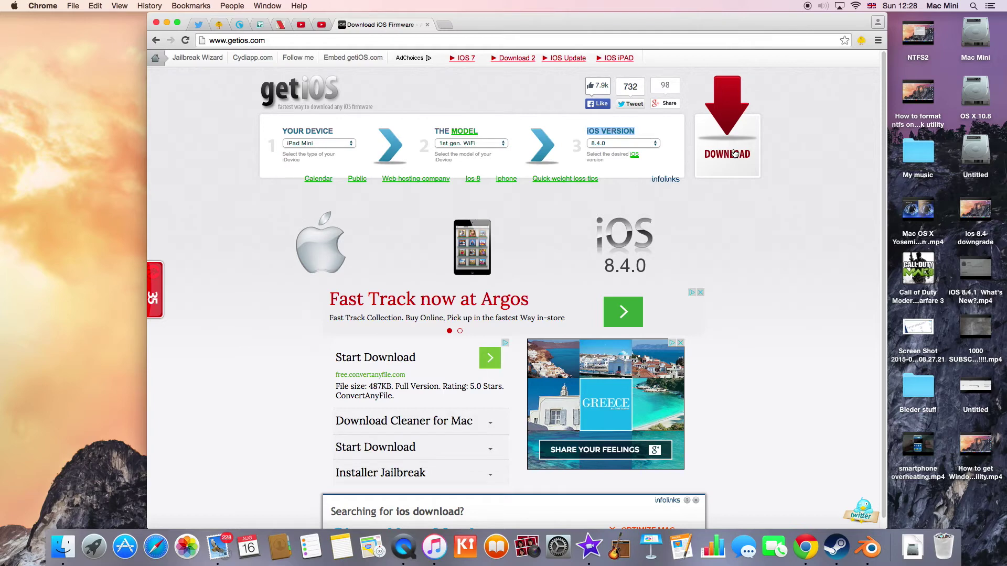
# Uncover and select the iPad2,5_8.4_12H143_Restore.ipsw file on the desktop, and minimise the browser window.
pyautogui.moveTo(747, 25); pyautogui.dragTo(660, 27)
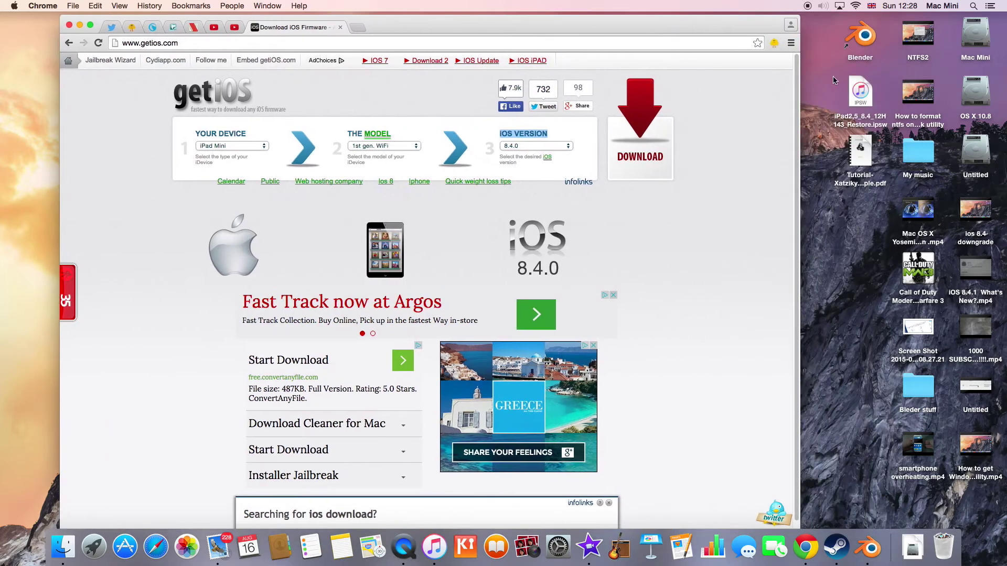
pyautogui.moveTo(819, 70); pyautogui.dragTo(876, 119)
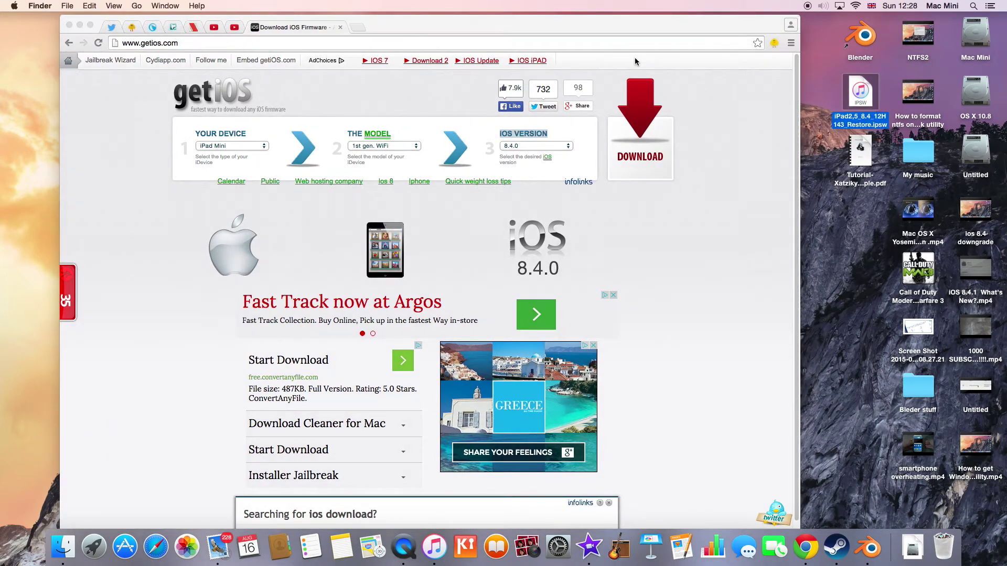
pyautogui.click(79, 26)
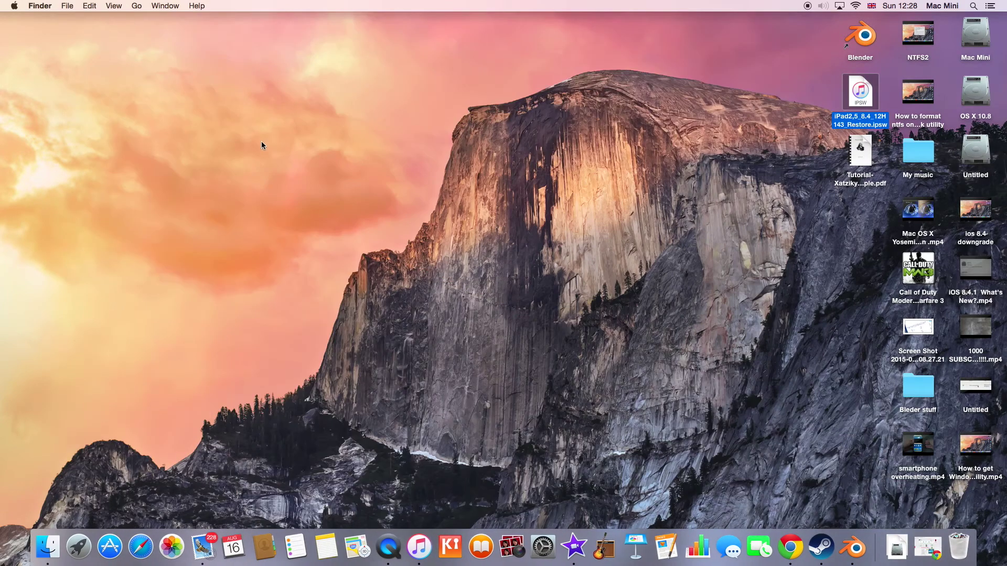
# Switch to iTunes, show the connected iPad's page and dismiss the recovery mode notice.
pyautogui.click(414, 562)
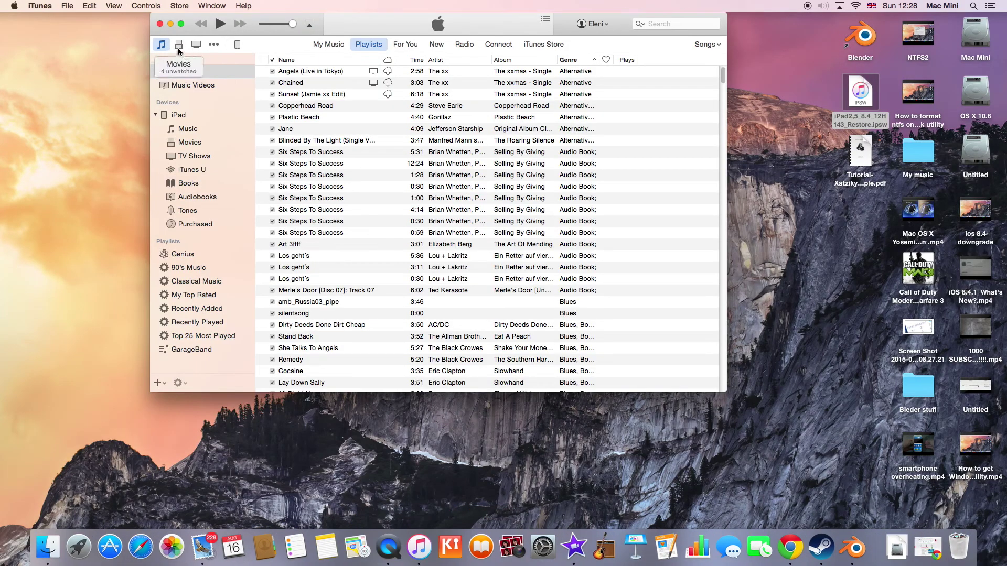
pyautogui.click(236, 45)
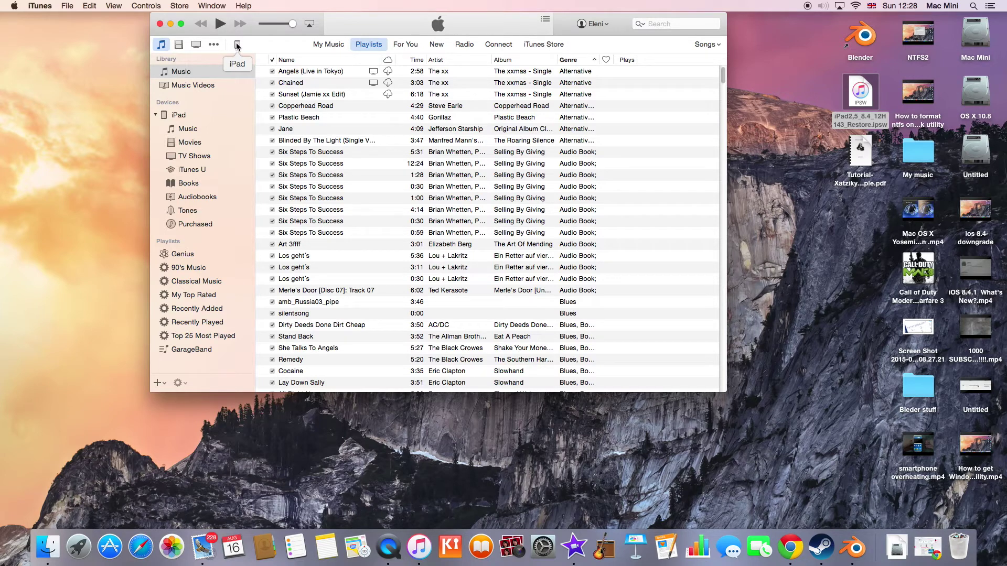
pyautogui.click(237, 45)
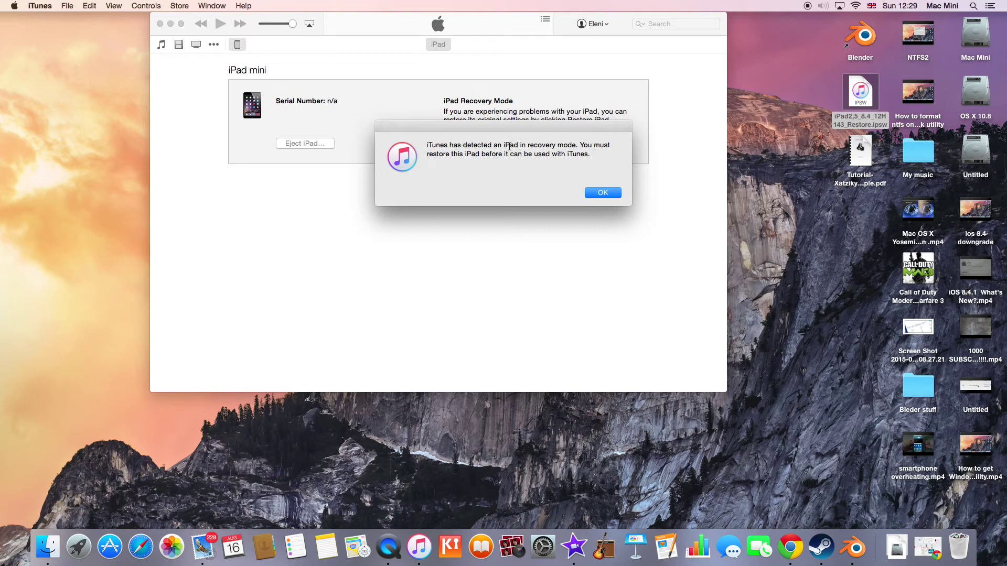
pyautogui.moveTo(503, 145); pyautogui.dragTo(577, 144)
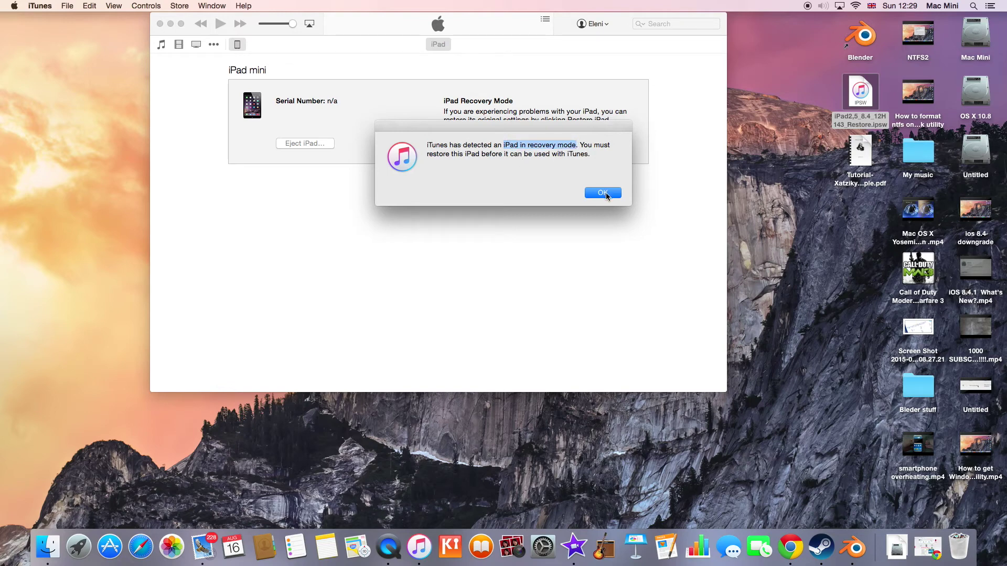
pyautogui.click(606, 193)
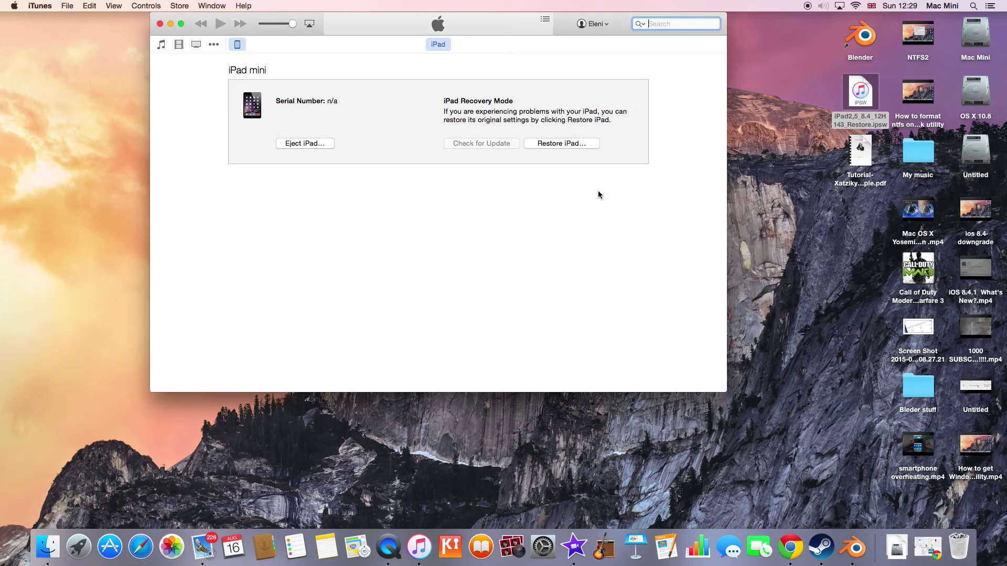
# Start restoring the iPad from the custom firmware file iPad2,5_8.4_12H143_Restore.ipsw on the desktop.
pyautogui.keyDown('alt'); pyautogui.click(565, 143); pyautogui.keyUp('alt')
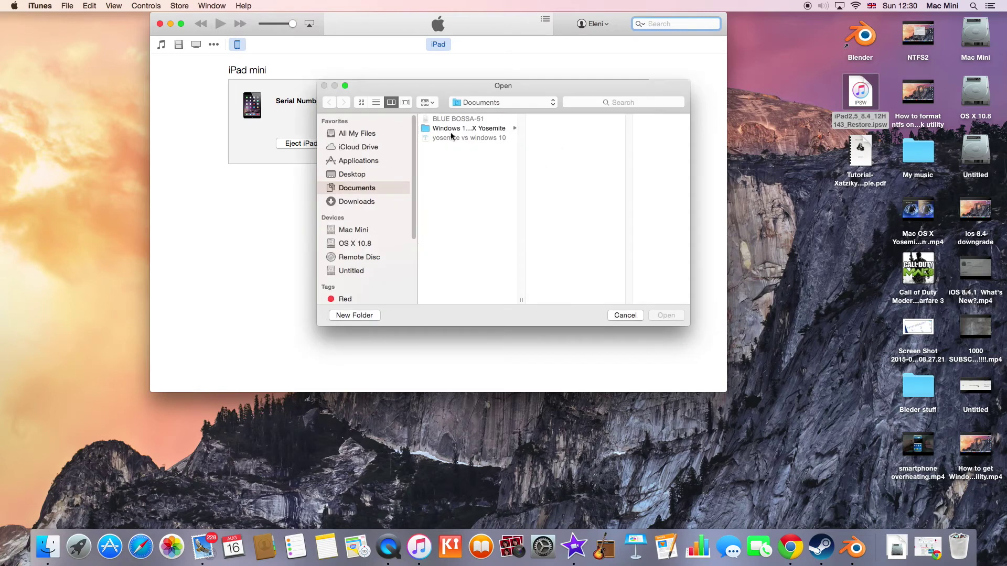
pyautogui.moveTo(456, 83); pyautogui.dragTo(421, 79)
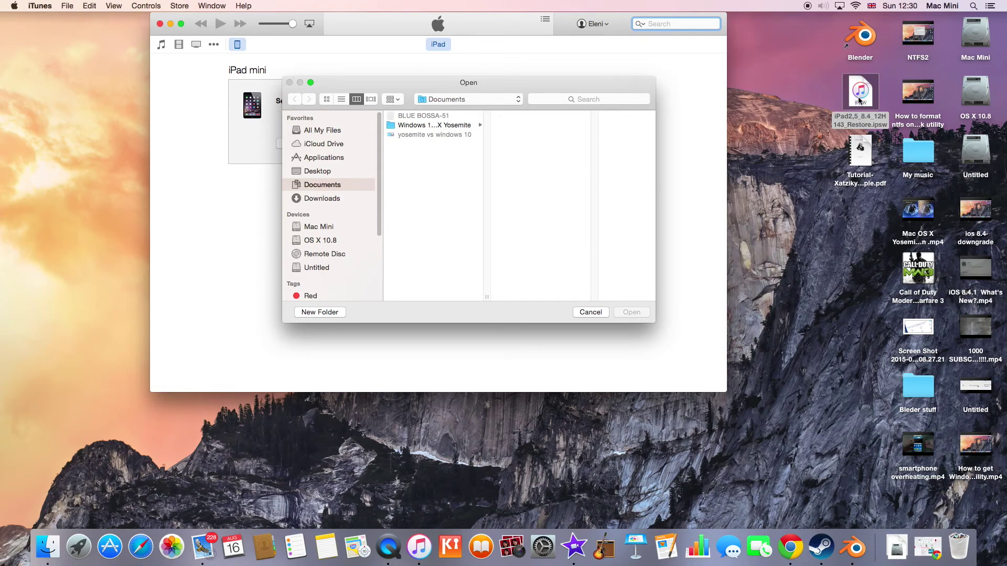
pyautogui.moveTo(842, 61); pyautogui.dragTo(454, 181)
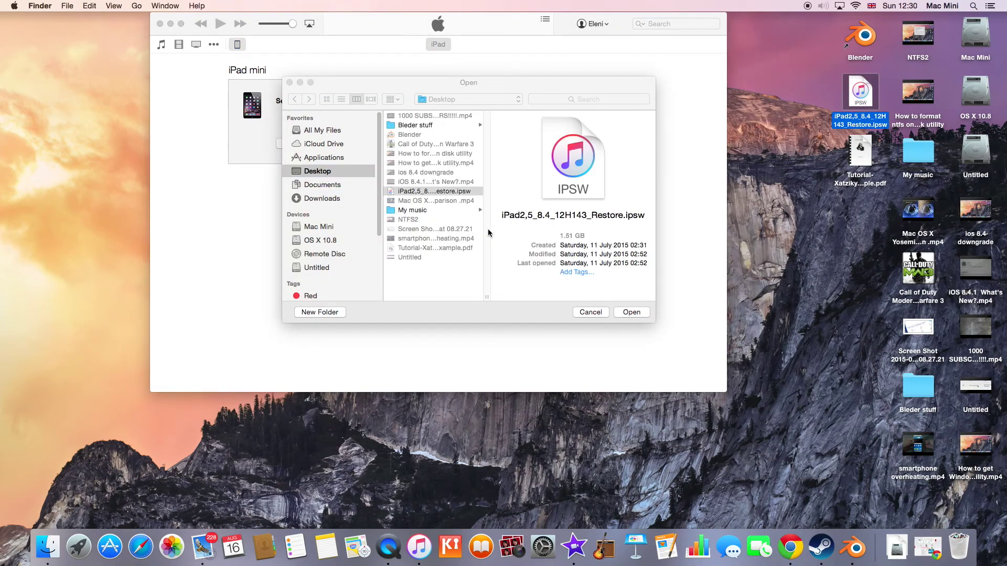
pyautogui.click(632, 312)
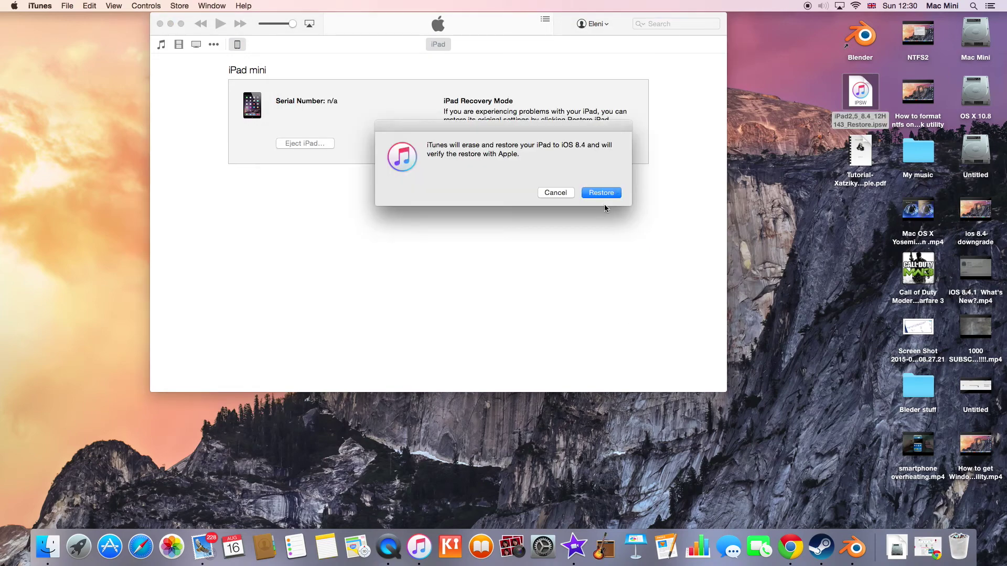
# Read through the erase and restore confirmation for the iPad, and cancel the restore.
pyautogui.moveTo(482, 127); pyautogui.dragTo(430, 102)
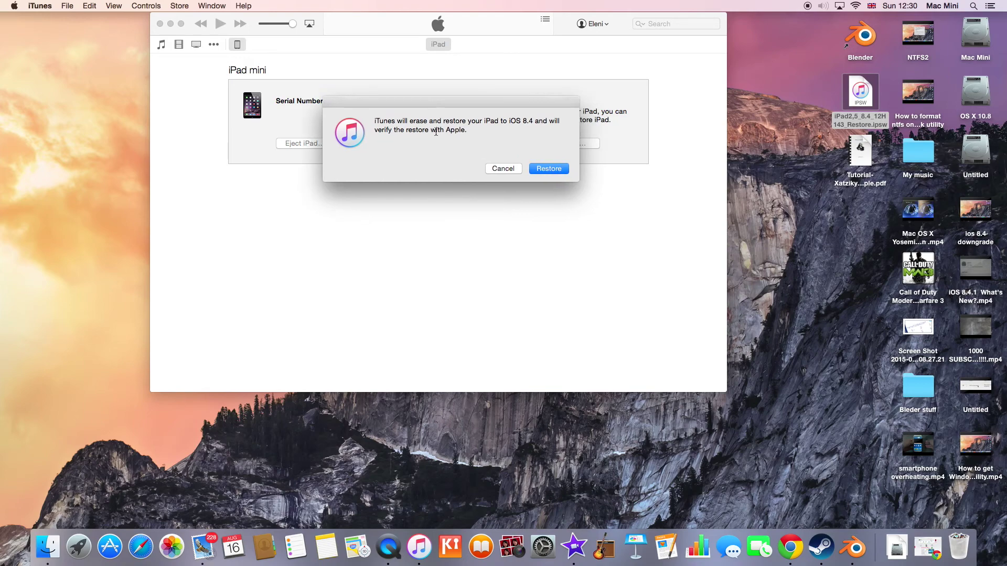
pyautogui.moveTo(374, 121); pyautogui.dragTo(483, 131)
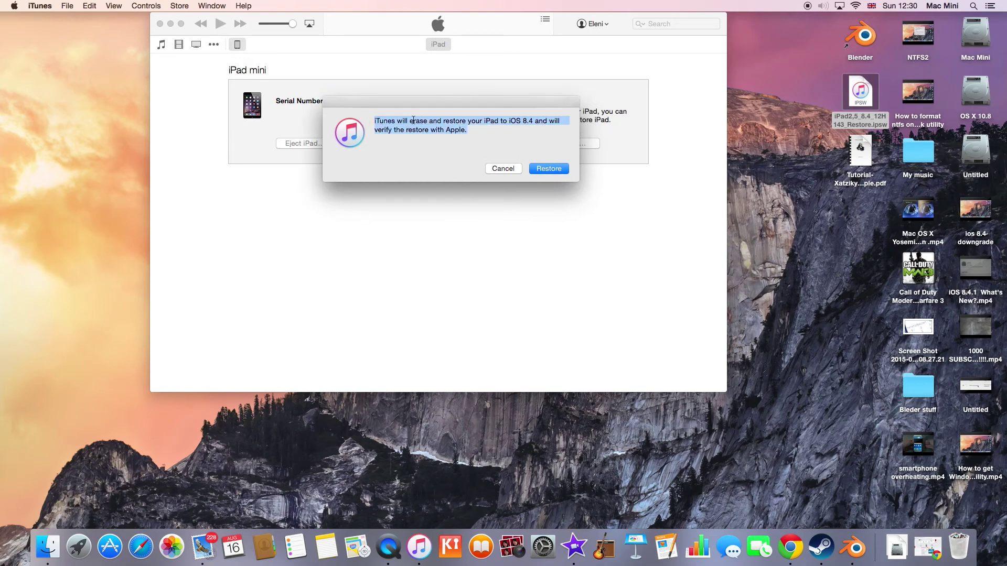
pyautogui.moveTo(410, 125)
pyautogui.mouseDown()
pyautogui.moveTo(455, 125)
pyautogui.moveTo(427, 125)
pyautogui.mouseUp()
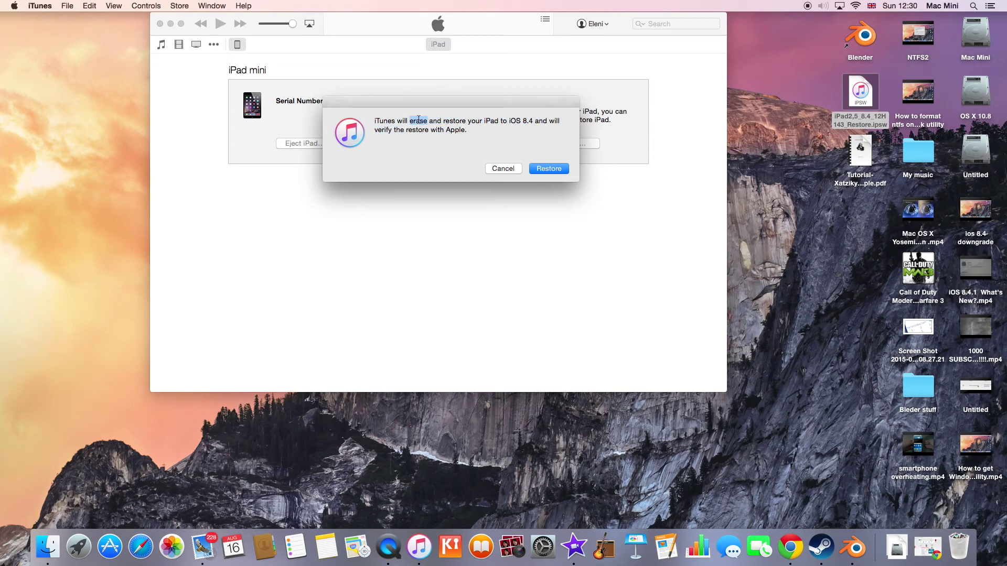
pyautogui.click(410, 122)
pyautogui.click(510, 169)
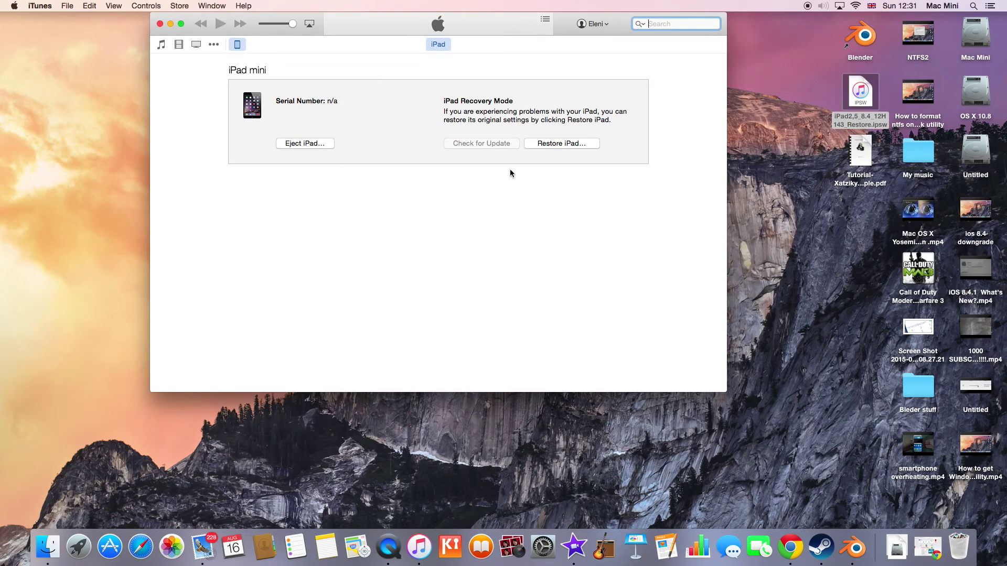
pyautogui.moveTo(331, 30)
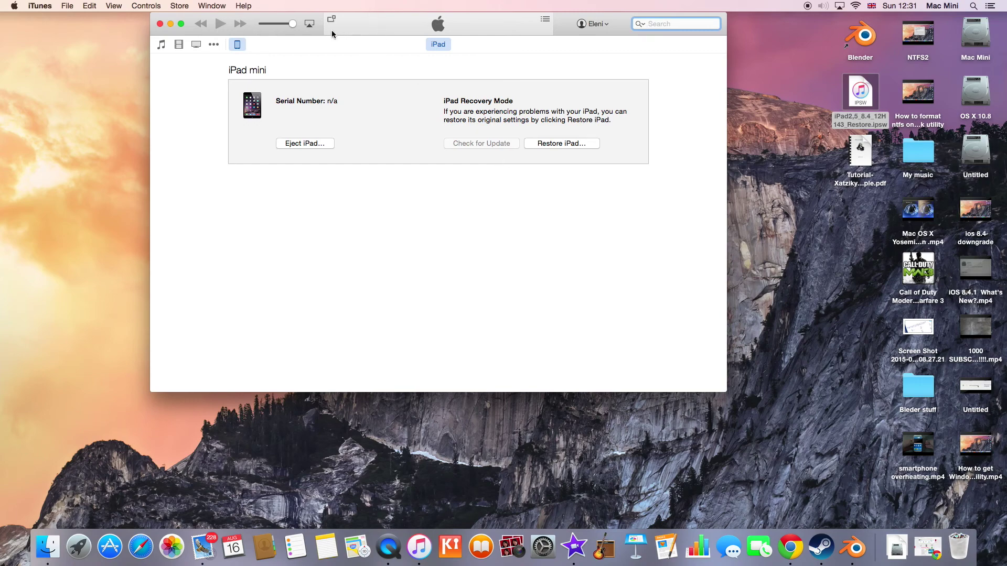